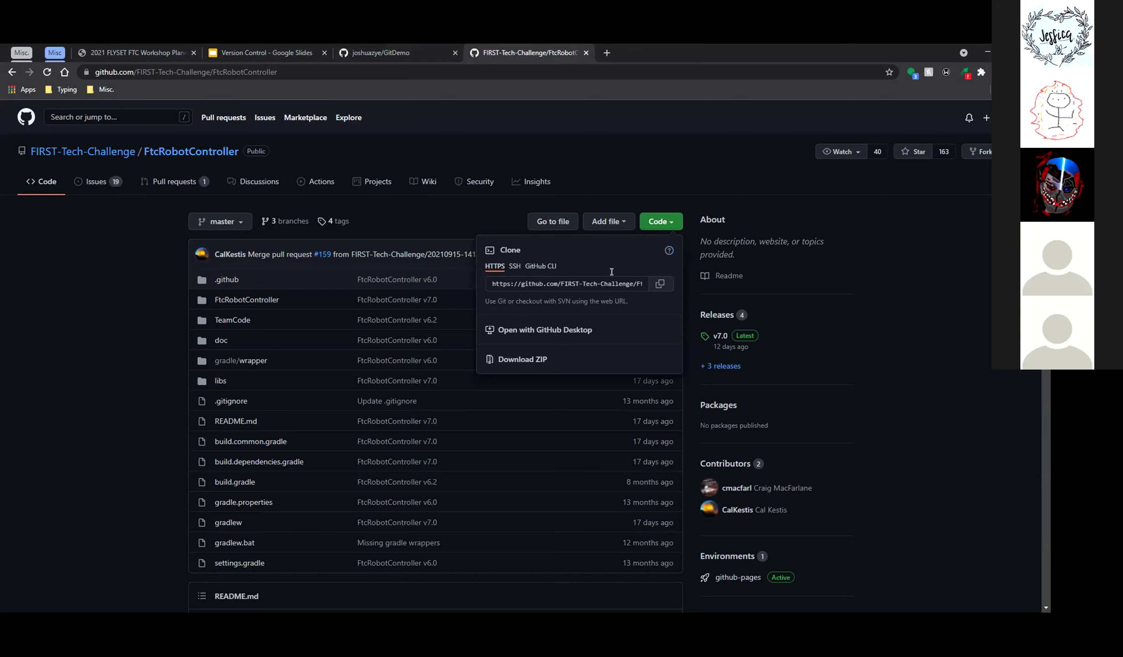
Copy the HTTPS clone URL of the FIRST-Tech-Challenge FtcRobotController repository
{"action": "left_click", "coordinate": [434, 45]}
{"action": "left_click", "coordinate": [519, 46]}
{"action": "left_click", "coordinate": [413, 45]}
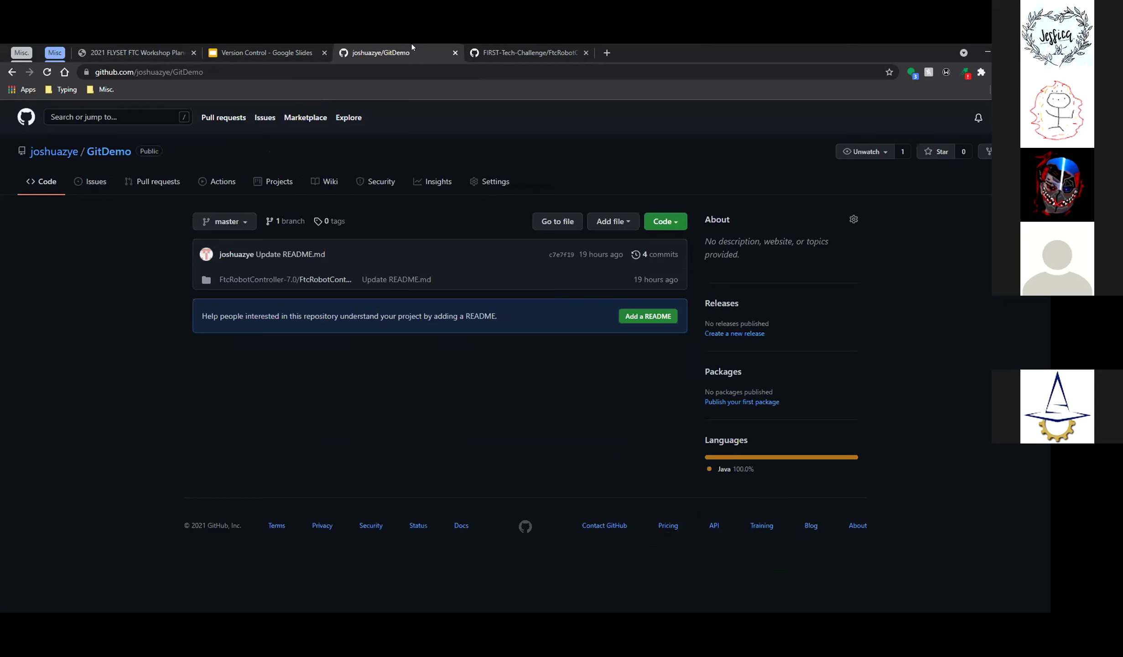
{"action": "left_click", "coordinate": [483, 51]}
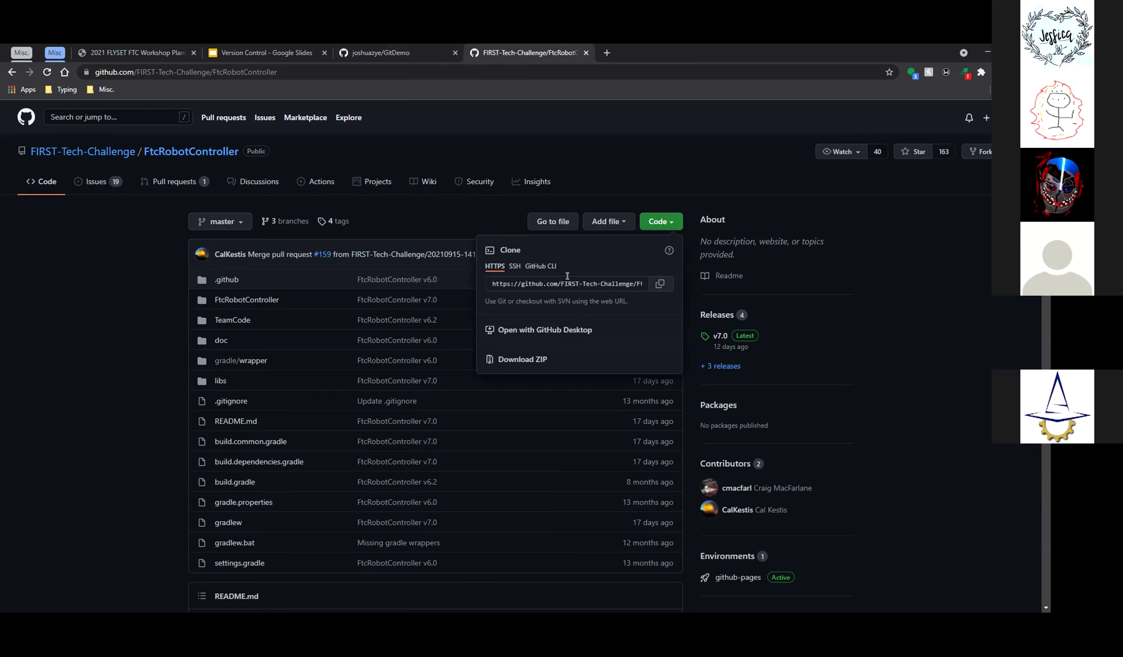
{"action": "left_click", "coordinate": [660, 283]}
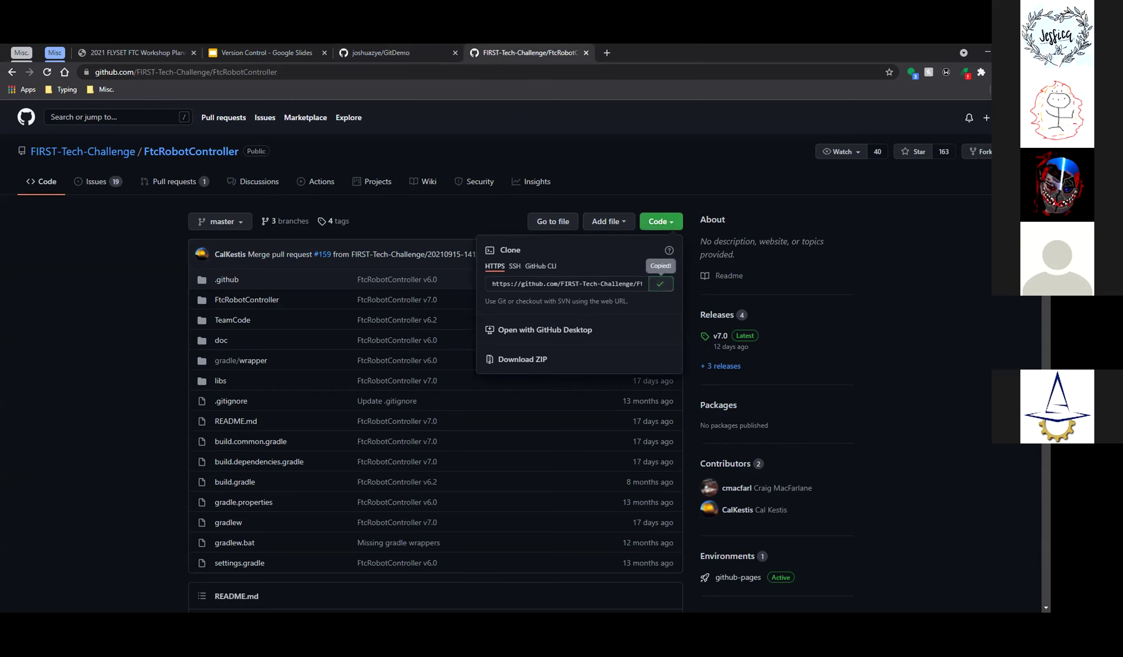
{"action": "left_click", "coordinate": [487, 280]}
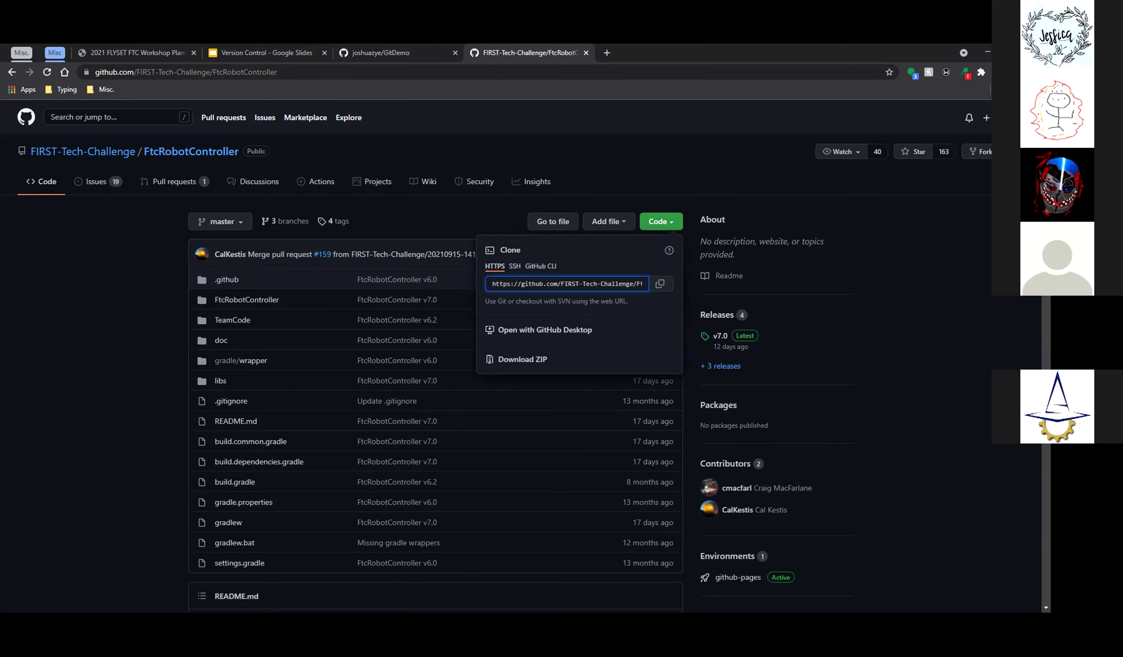
{"action": "key", "text": "alt+Tab"}
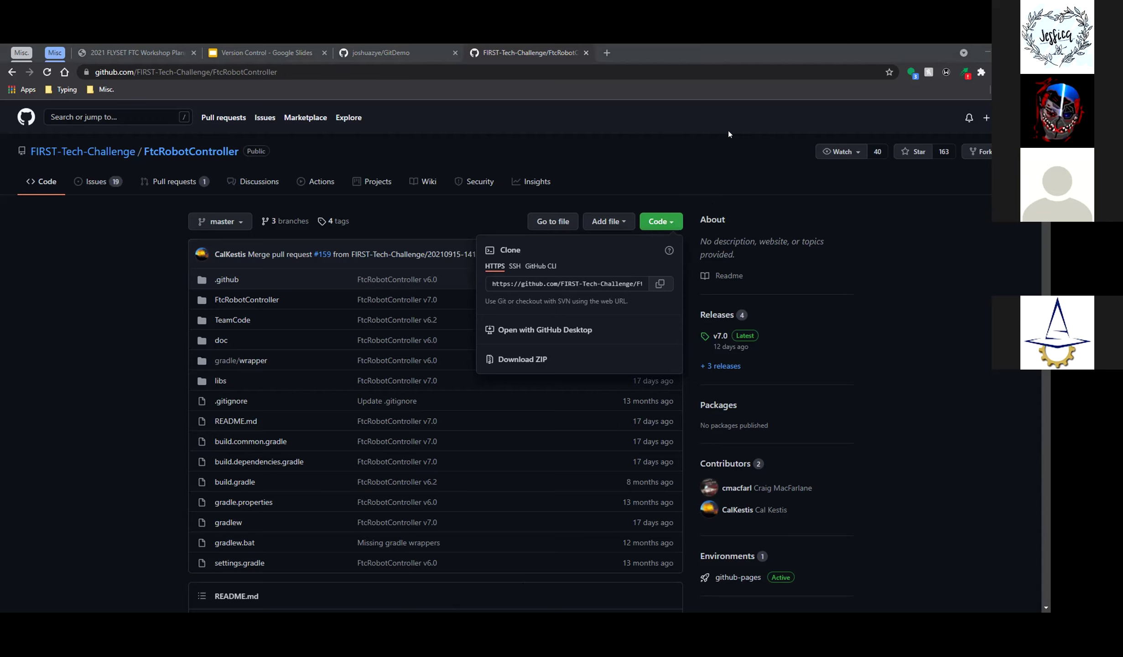
{"action": "left_click", "coordinate": [691, 319]}
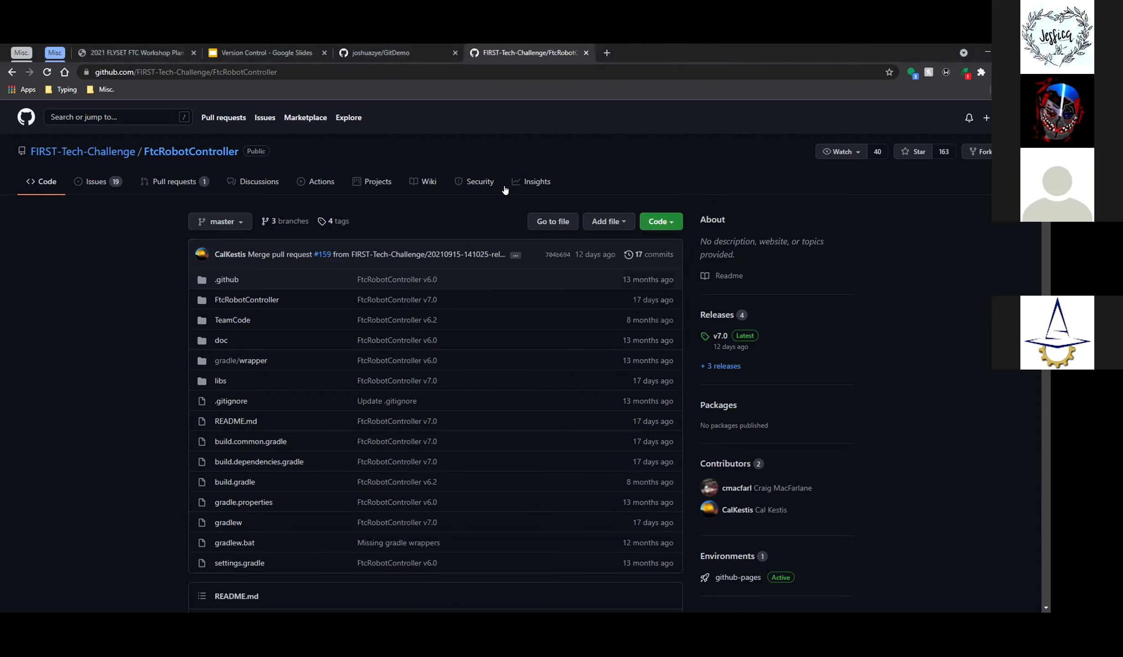
Open the GitDemo1 repository from the home page and copy its HTTPS clone URL
{"action": "left_click", "coordinate": [26, 117]}
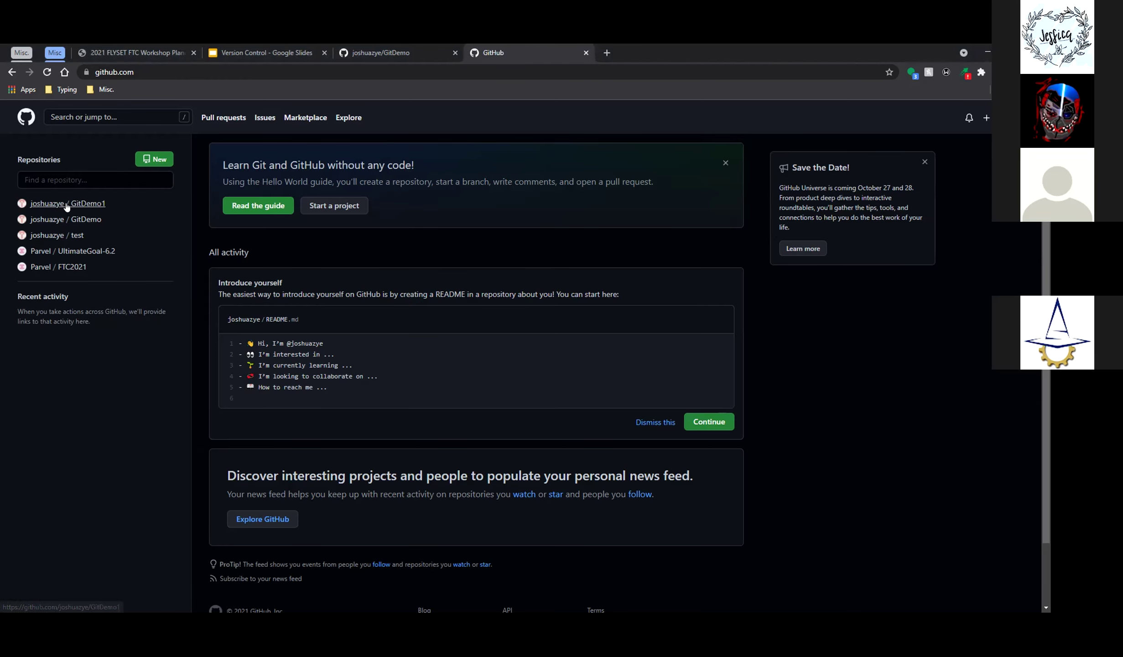
{"action": "left_click", "coordinate": [87, 203]}
{"action": "left_click", "coordinate": [683, 222]}
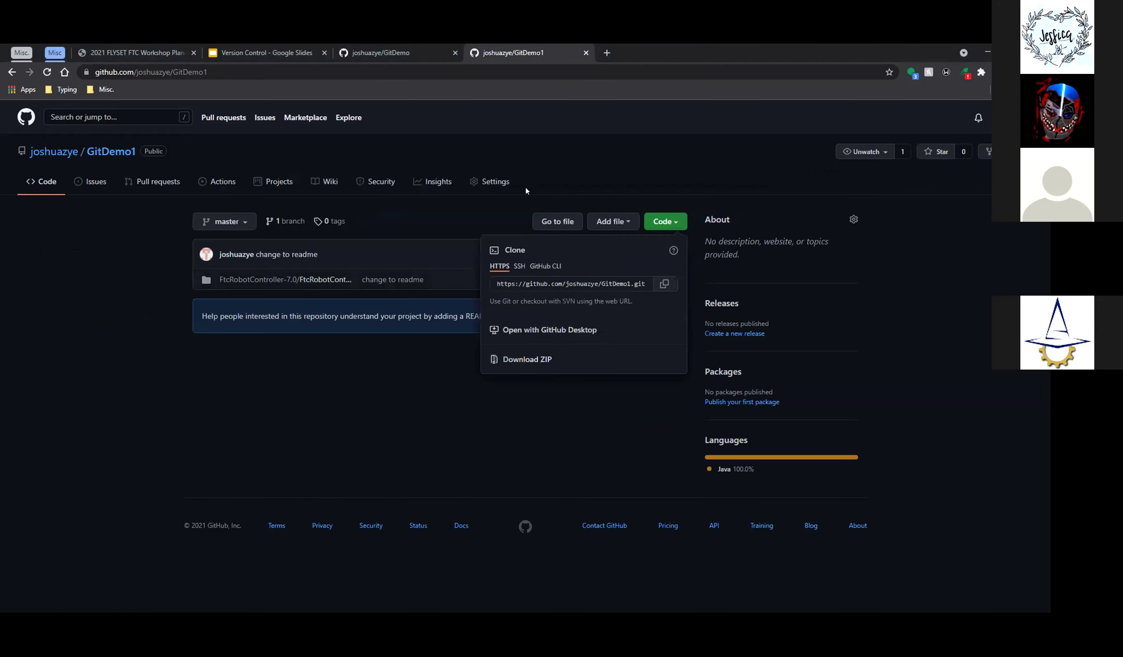
{"action": "left_click", "coordinate": [546, 189]}
{"action": "left_click", "coordinate": [664, 222]}
{"action": "left_click", "coordinate": [664, 283]}
{"action": "left_click", "coordinate": [593, 283]}
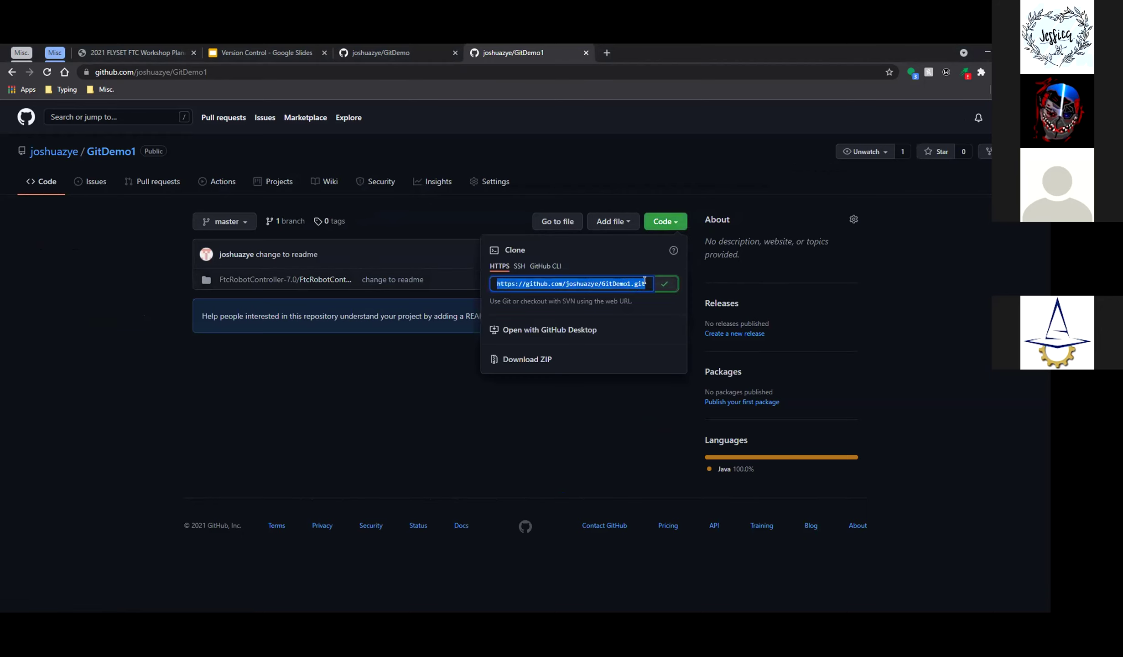
{"action": "left_click", "coordinate": [270, 197]}
Create a new public repository named test1 without a README, .gitignore or license
{"action": "left_click", "coordinate": [26, 116]}
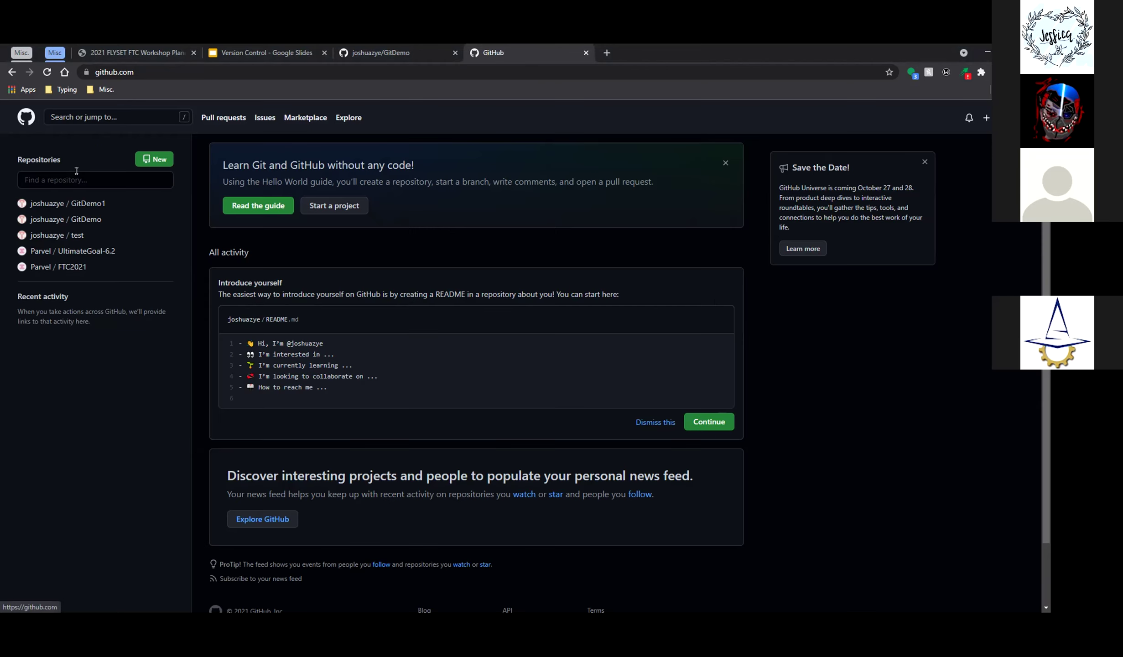
{"action": "left_click", "coordinate": [154, 159]}
{"action": "left_click", "coordinate": [524, 250]}
{"action": "type", "text": "1"}
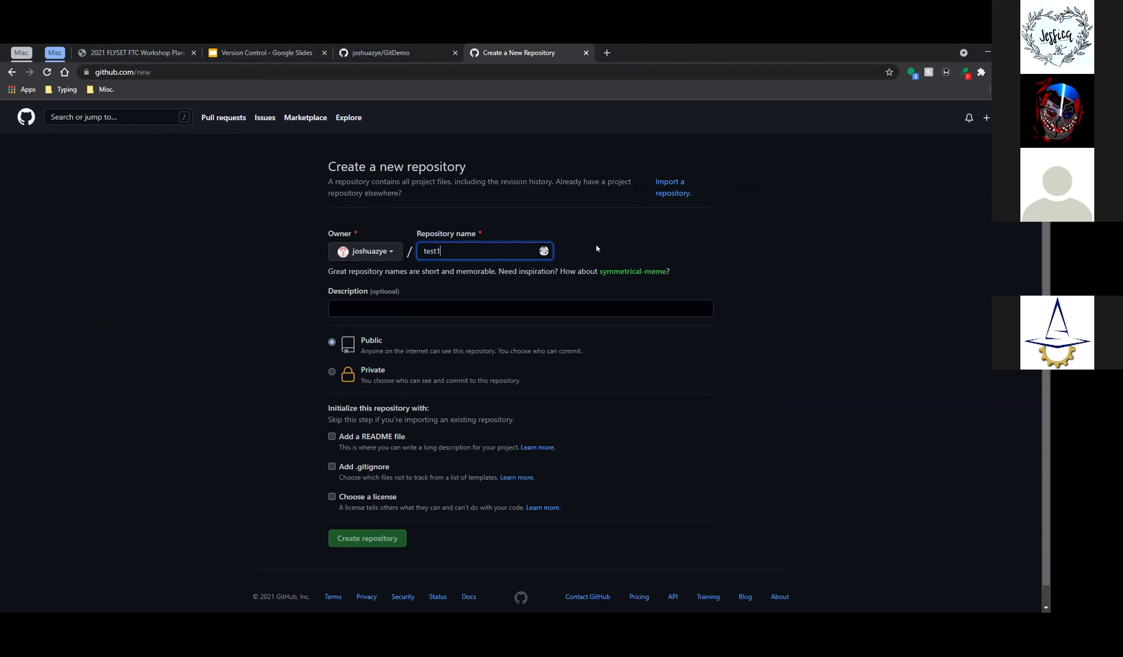
{"action": "scroll", "coordinate": [479, 387], "scroll_direction": "down", "scroll_amount": 1}
{"action": "left_click", "coordinate": [371, 524]}
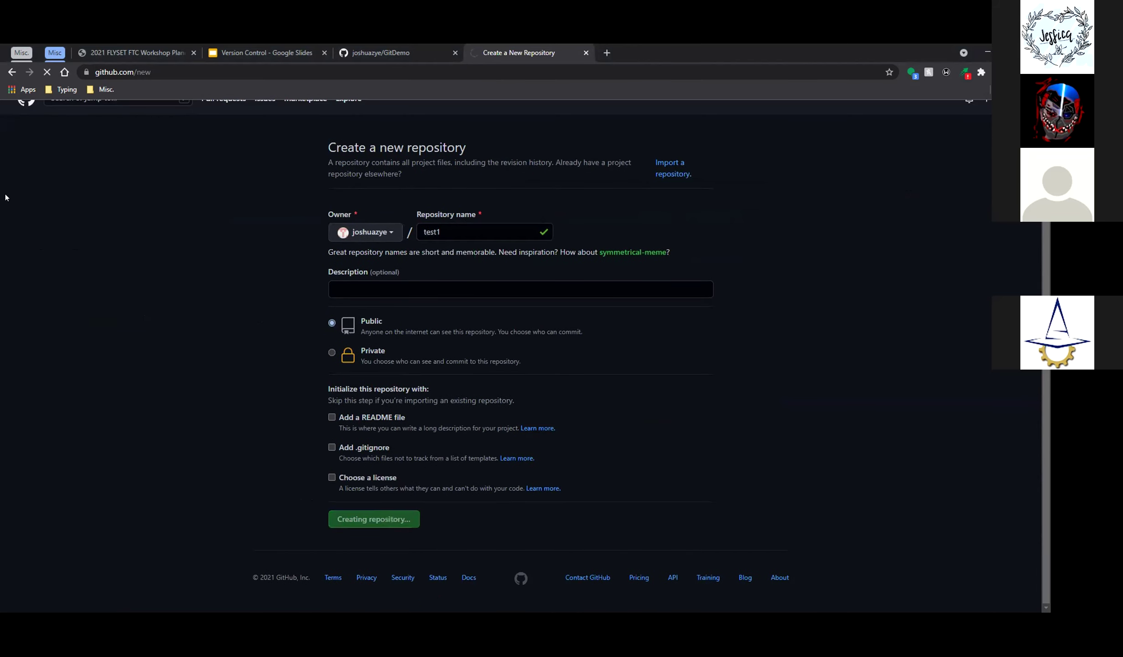
Copy the HTTPS URL from the test1 repository's quick setup section
{"action": "left_click", "coordinate": [576, 251]}
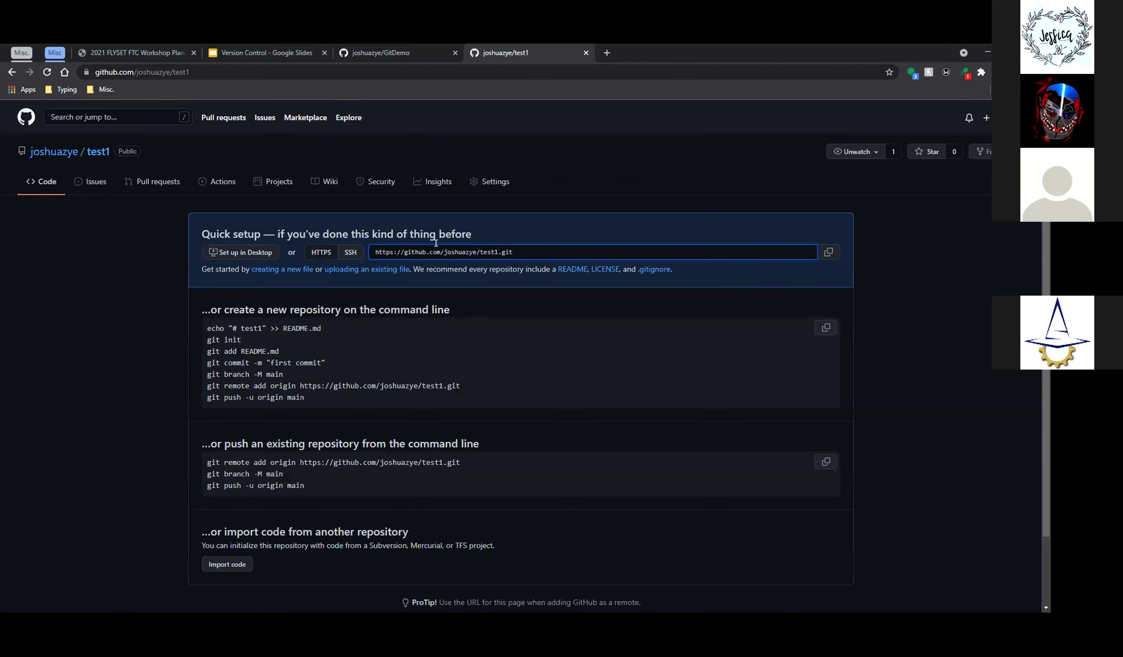
{"action": "left_click", "coordinate": [557, 251]}
{"action": "left_click_drag", "start_coordinate": [558, 250], "coordinate": [372, 252]}
{"action": "left_click", "coordinate": [828, 253]}
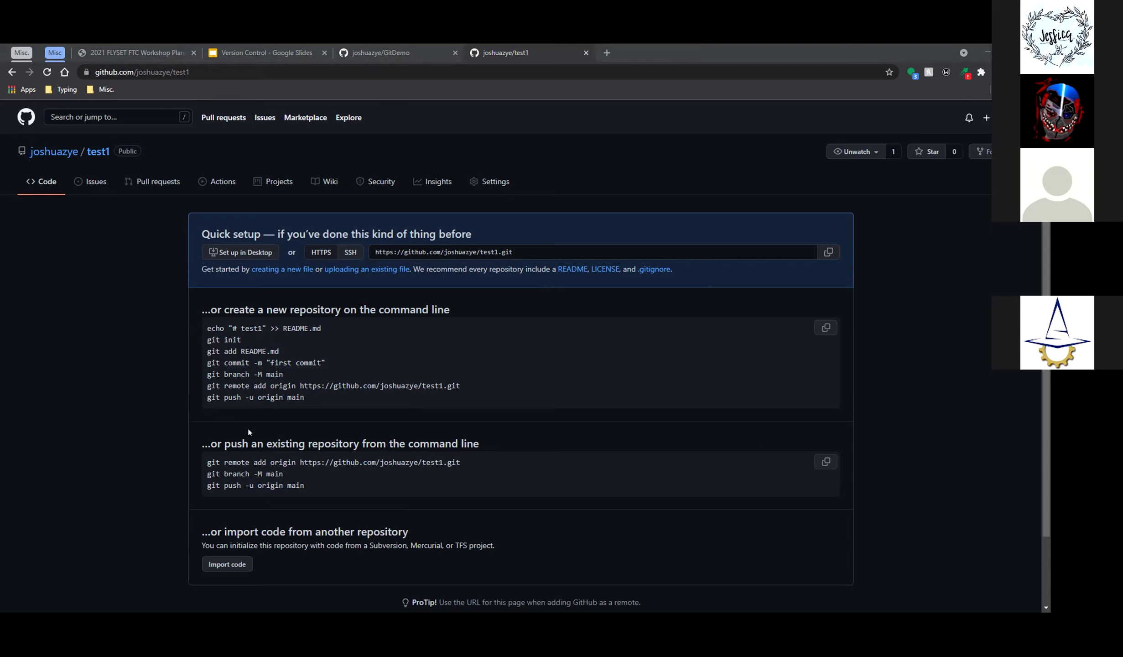
View the GitDemo1 repository and the GitDemo repository, opening each from the home page's repository list
{"action": "left_click", "coordinate": [50, 152]}
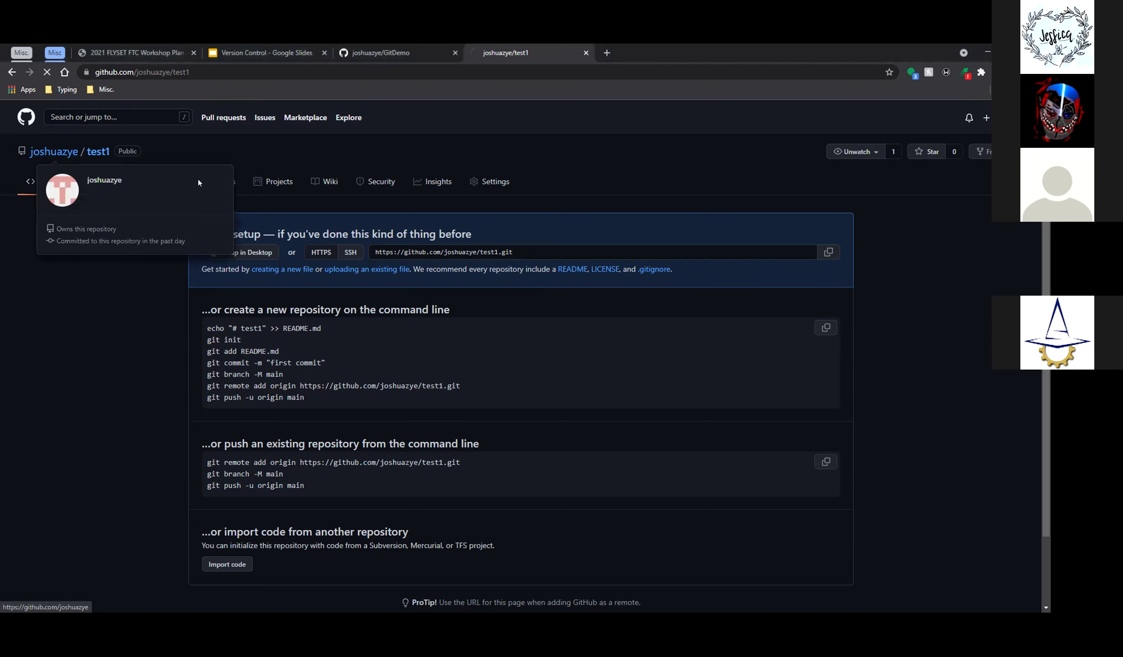
{"action": "left_click", "coordinate": [26, 117]}
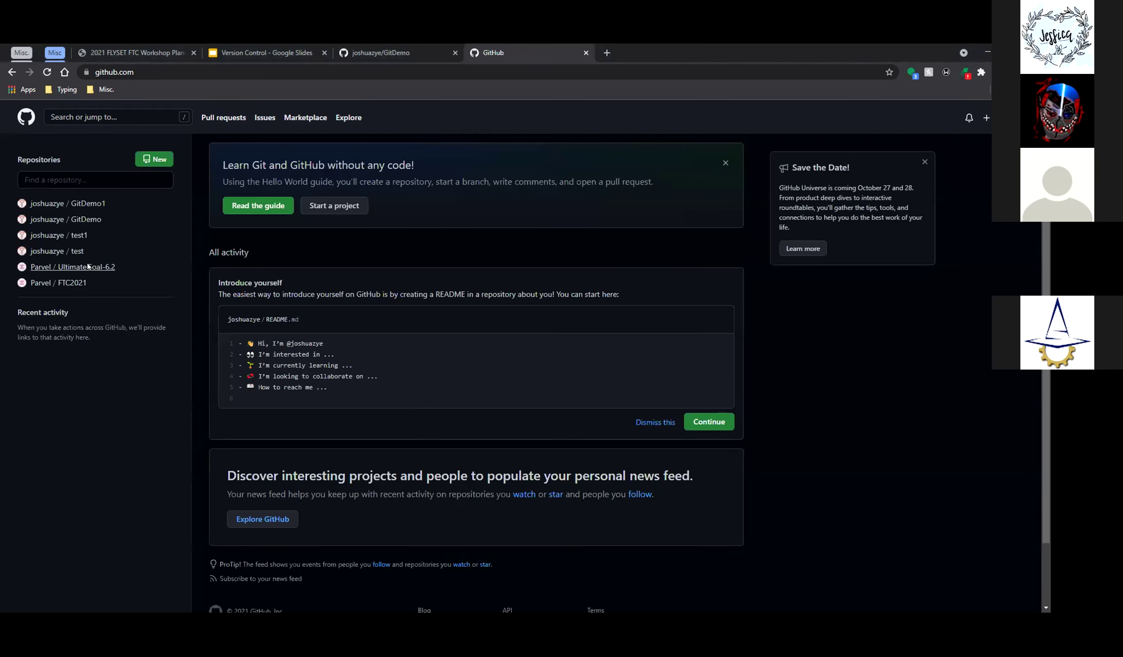
{"action": "left_click", "coordinate": [63, 203]}
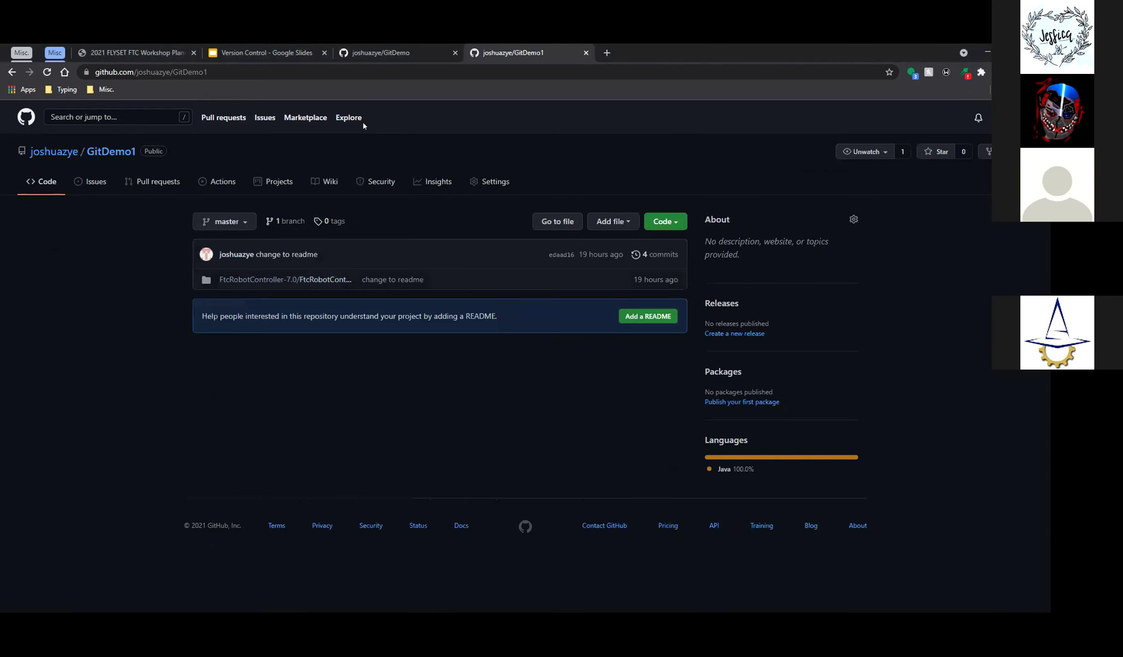
{"action": "left_click", "coordinate": [27, 126]}
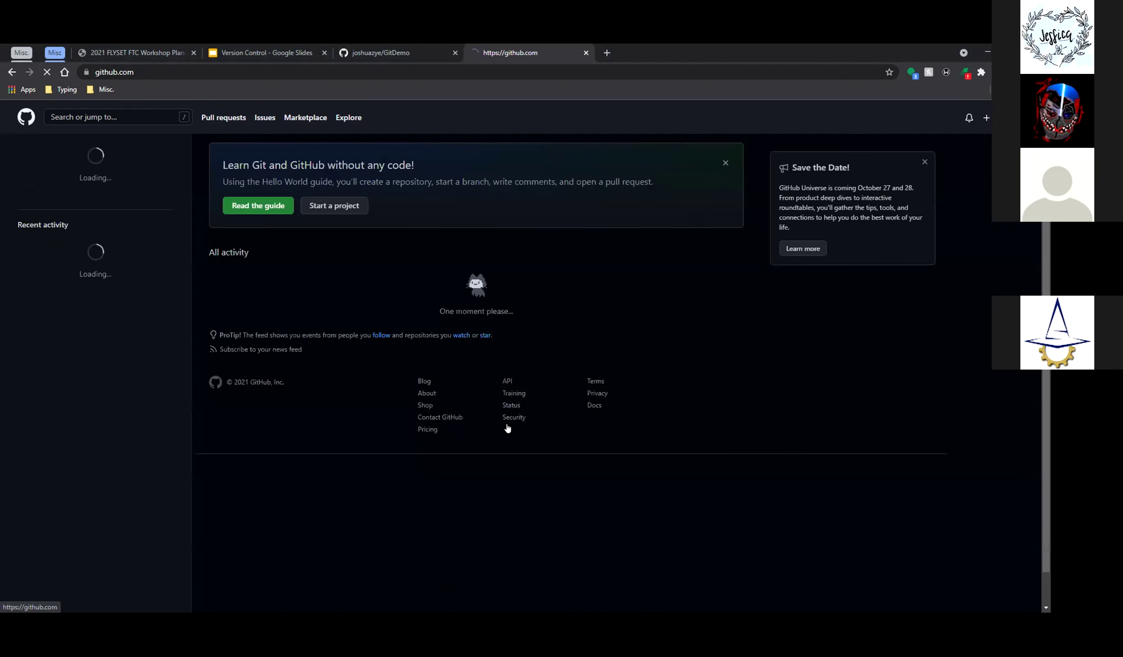
{"action": "double_click", "coordinate": [76, 222]}
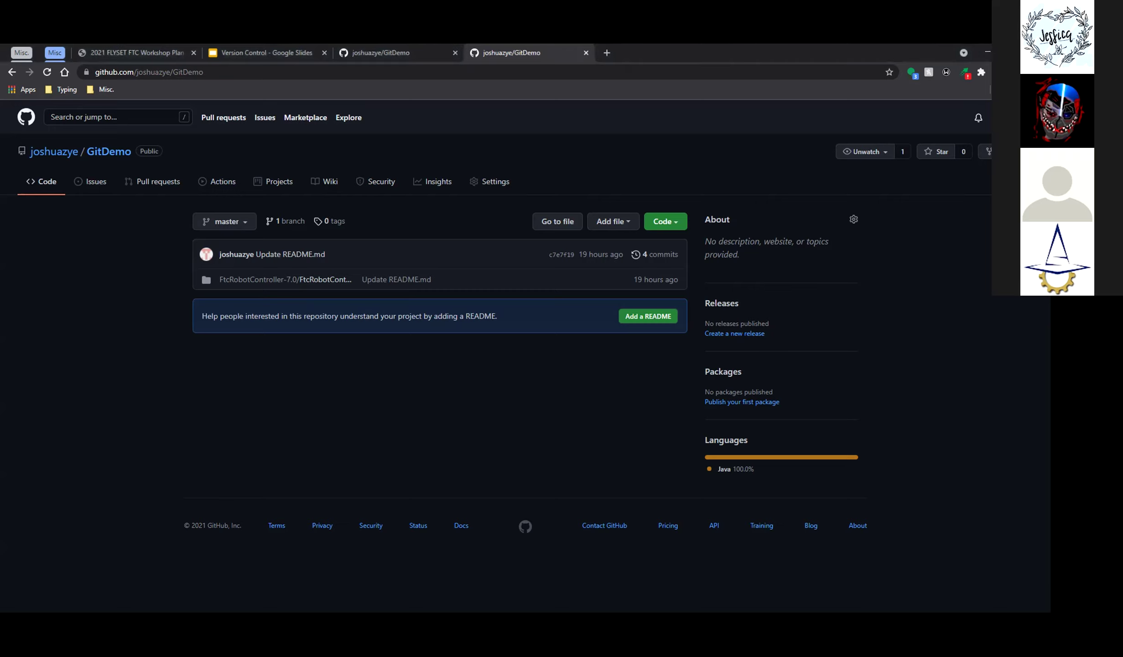
Reopen the GitDemo repository from the home page and view the changes in its "Update README.md" commit
{"action": "left_click", "coordinate": [52, 150]}
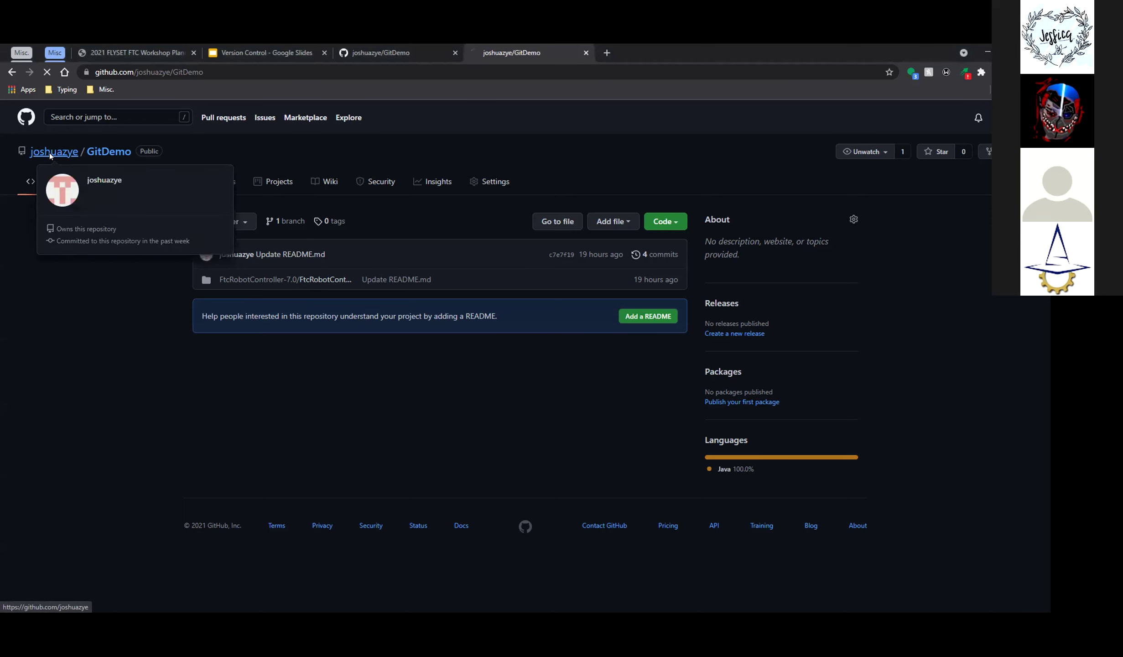
{"action": "left_click", "coordinate": [25, 119]}
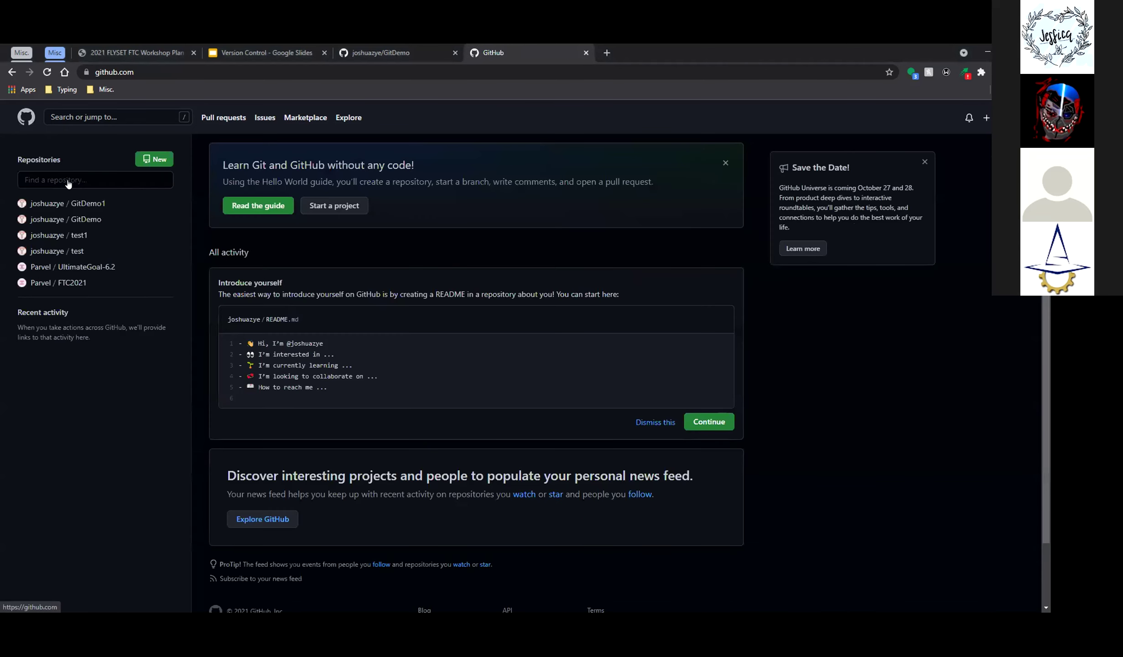
{"action": "left_click", "coordinate": [69, 222]}
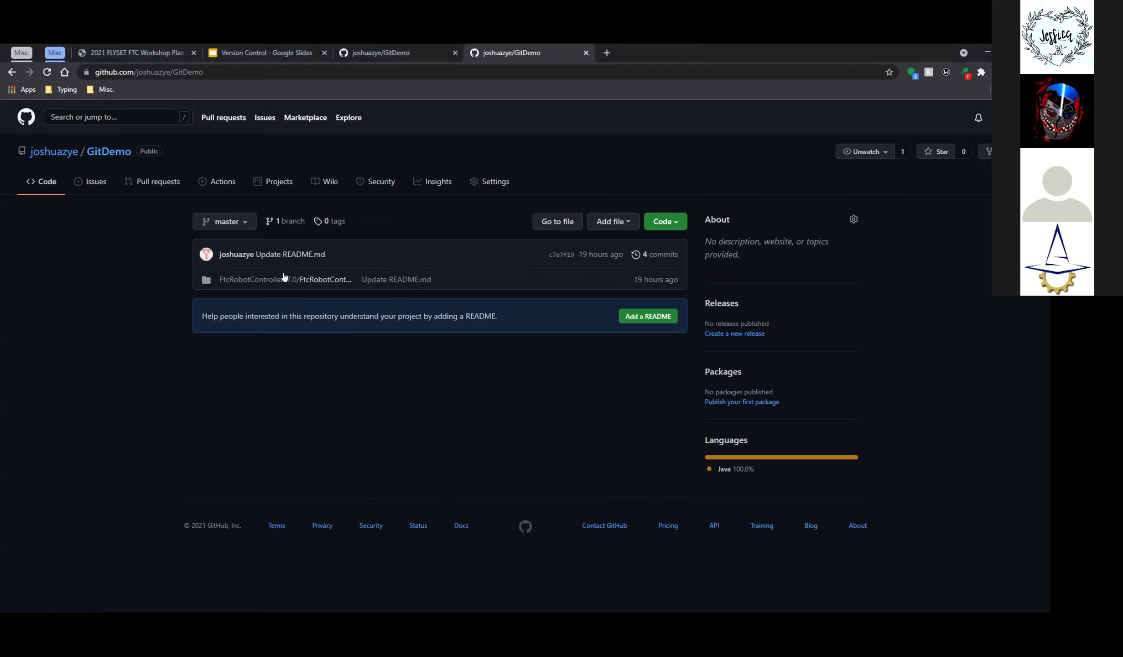
{"action": "left_click", "coordinate": [319, 281]}
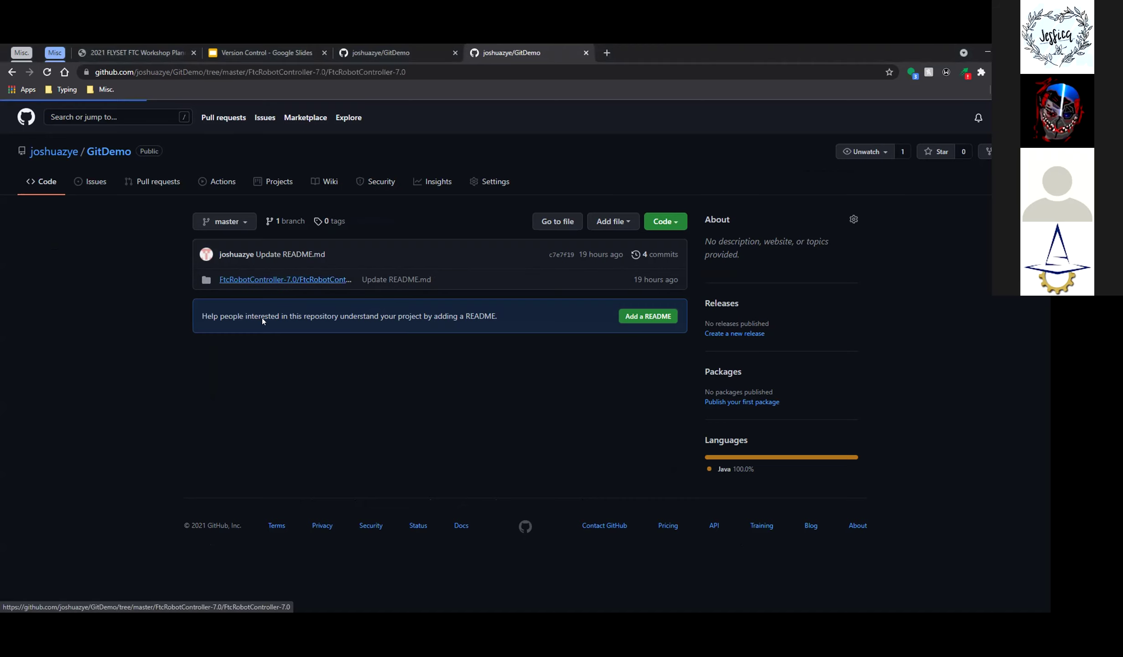
{"action": "left_click", "coordinate": [422, 279]}
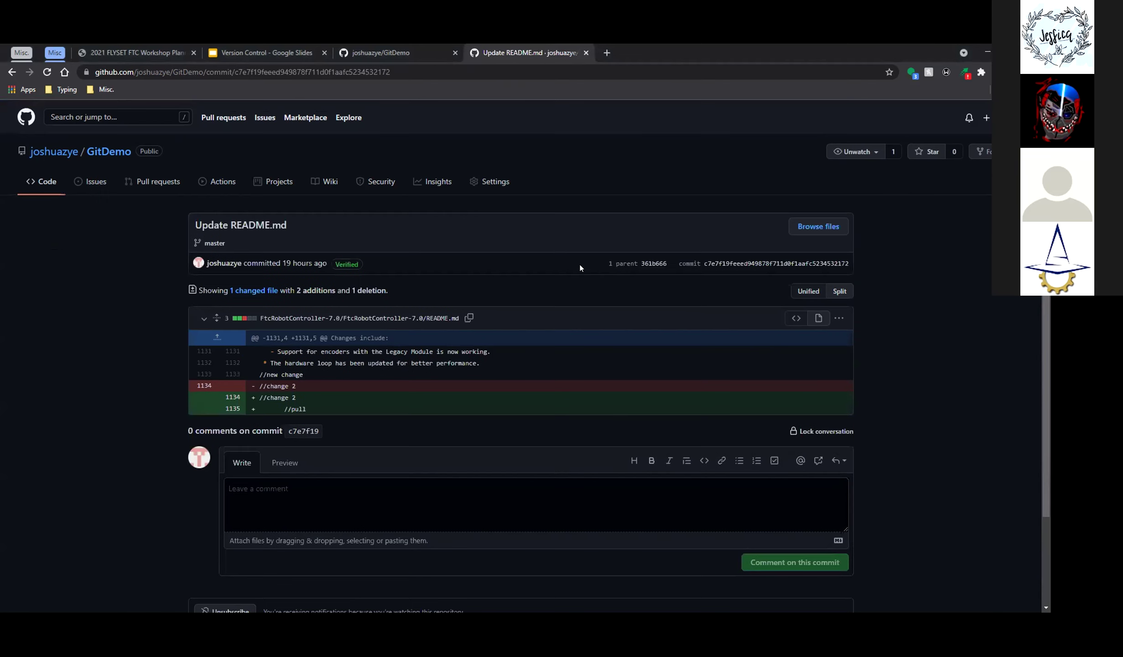
Browse the repository files at this commit and look through the FtcRobotController-7.0/FtcRobotController-7.0 folder
{"action": "left_click", "coordinate": [834, 227]}
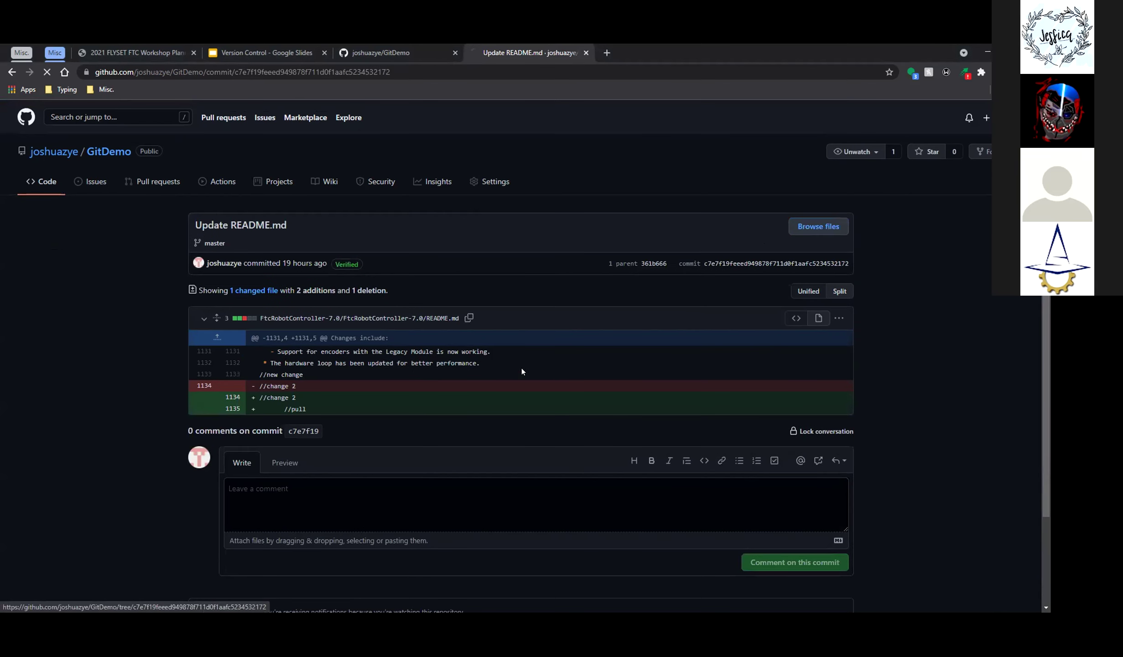
{"action": "left_click", "coordinate": [251, 282]}
{"action": "scroll", "coordinate": [311, 384], "scroll_direction": "down", "scroll_amount": 2}
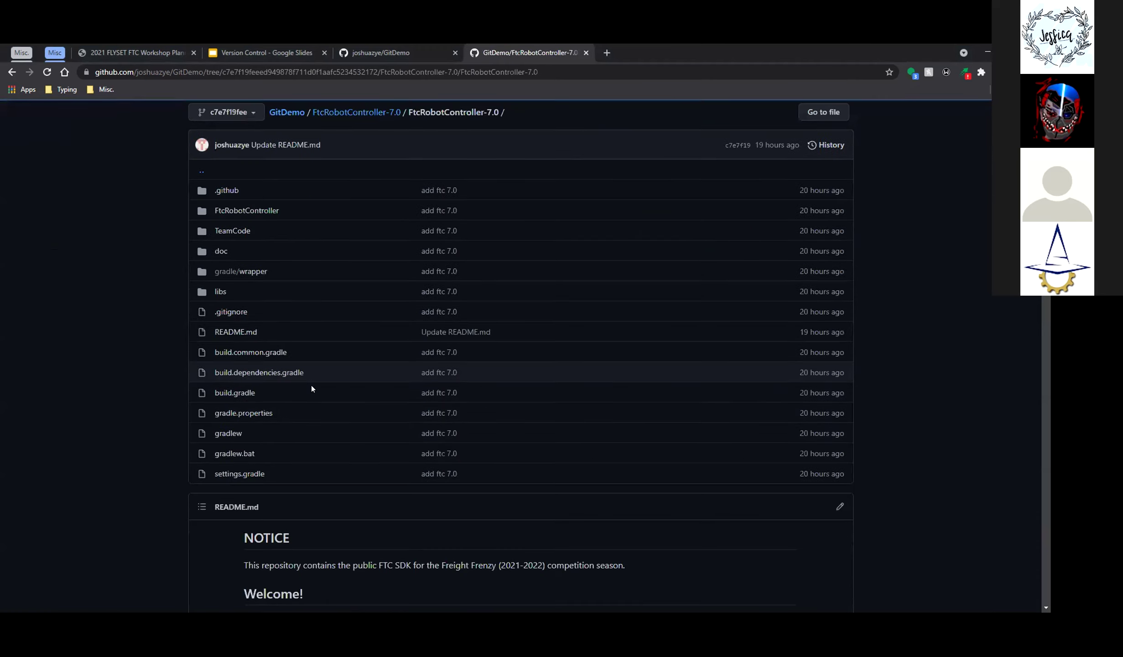
{"action": "scroll", "coordinate": [328, 310], "scroll_direction": "down", "scroll_amount": 5}
{"action": "scroll", "coordinate": [333, 363], "scroll_direction": "down", "scroll_amount": 15}
{"action": "scroll", "coordinate": [345, 397], "scroll_direction": "up", "scroll_amount": 20}
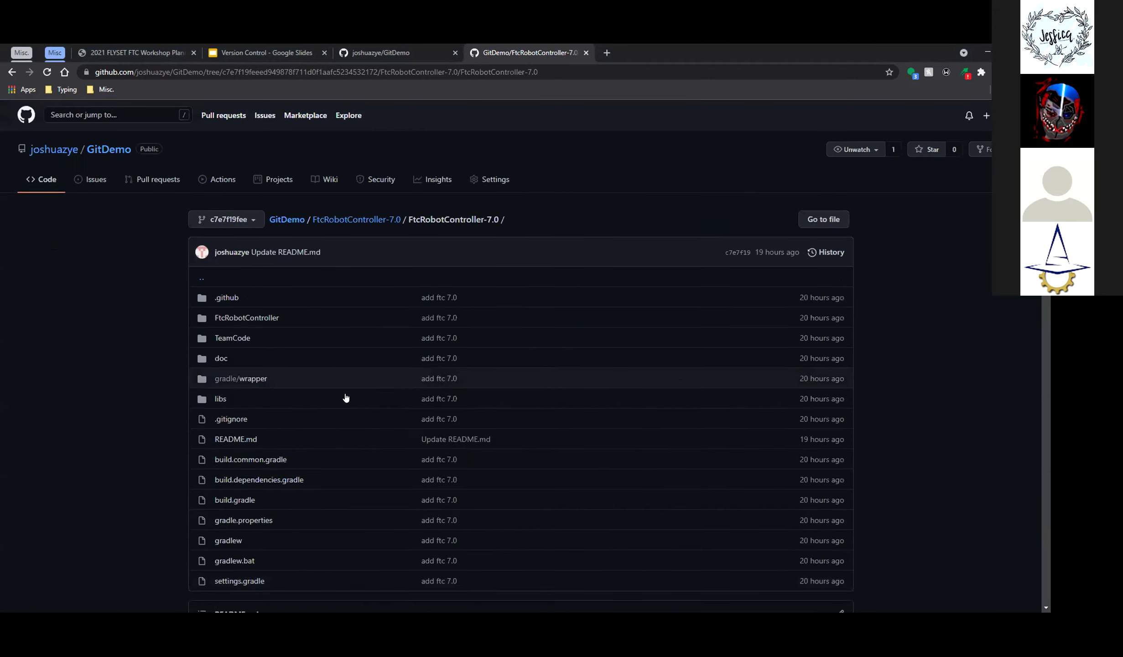
Open the README.md file in this folder and look through its contents
{"action": "left_click", "coordinate": [236, 438]}
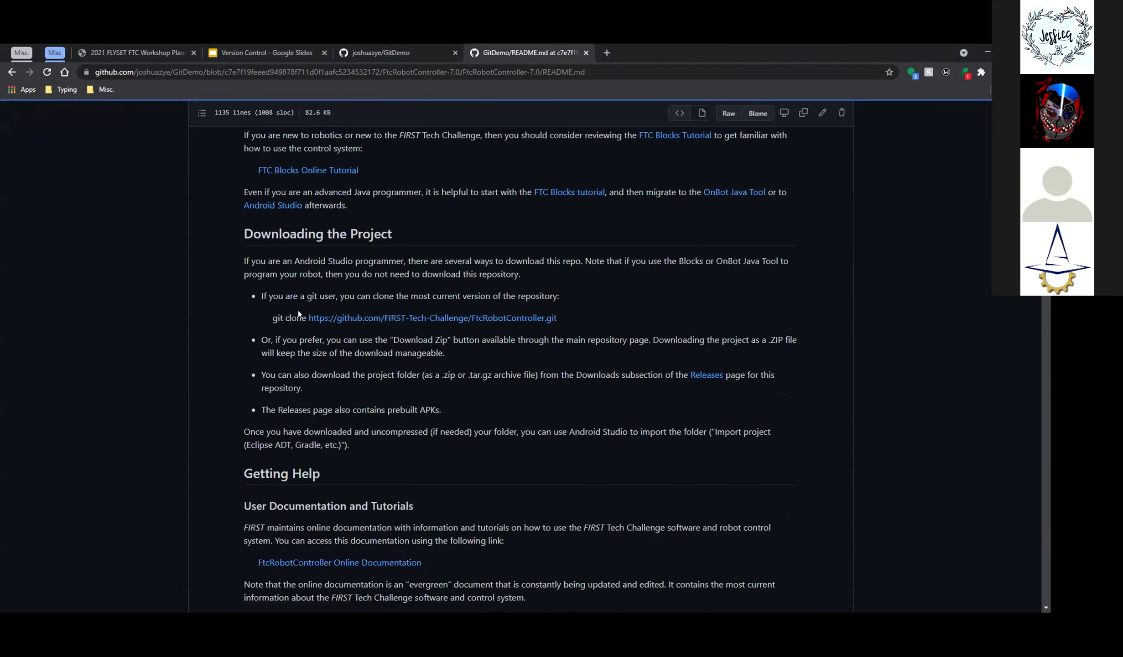
{"action": "scroll", "coordinate": [297, 311], "scroll_direction": "up", "scroll_amount": 2}
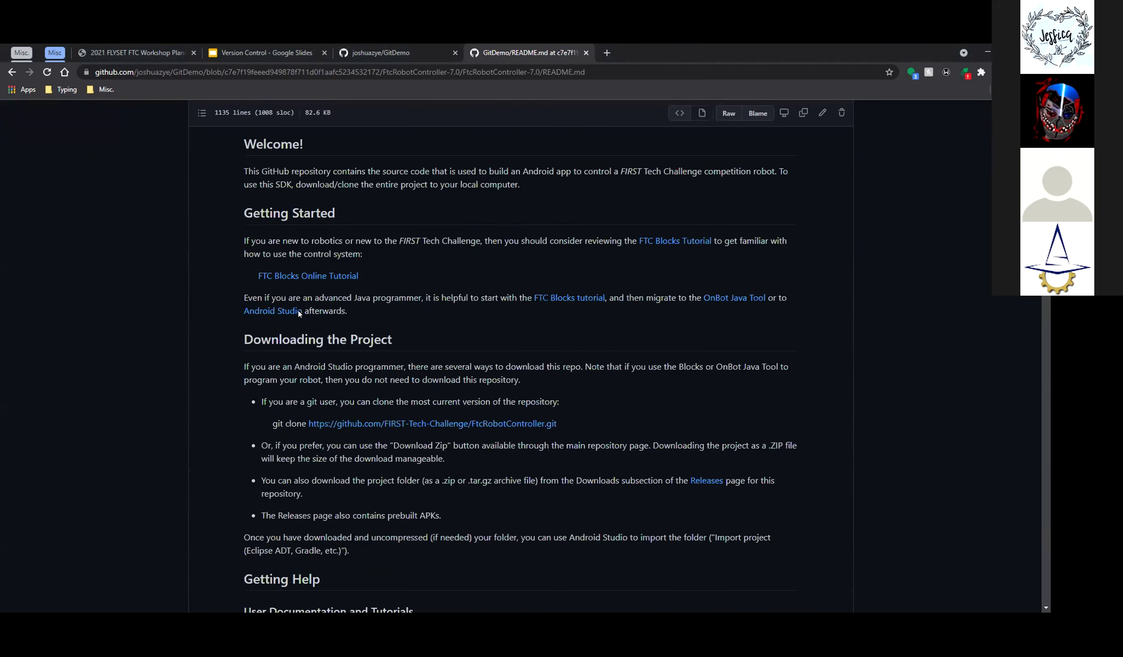
{"action": "scroll", "coordinate": [319, 320], "scroll_direction": "up", "scroll_amount": 6}
{"action": "scroll", "coordinate": [502, 388], "scroll_direction": "down", "scroll_amount": 20}
{"action": "scroll", "coordinate": [507, 385], "scroll_direction": "up", "scroll_amount": 20}
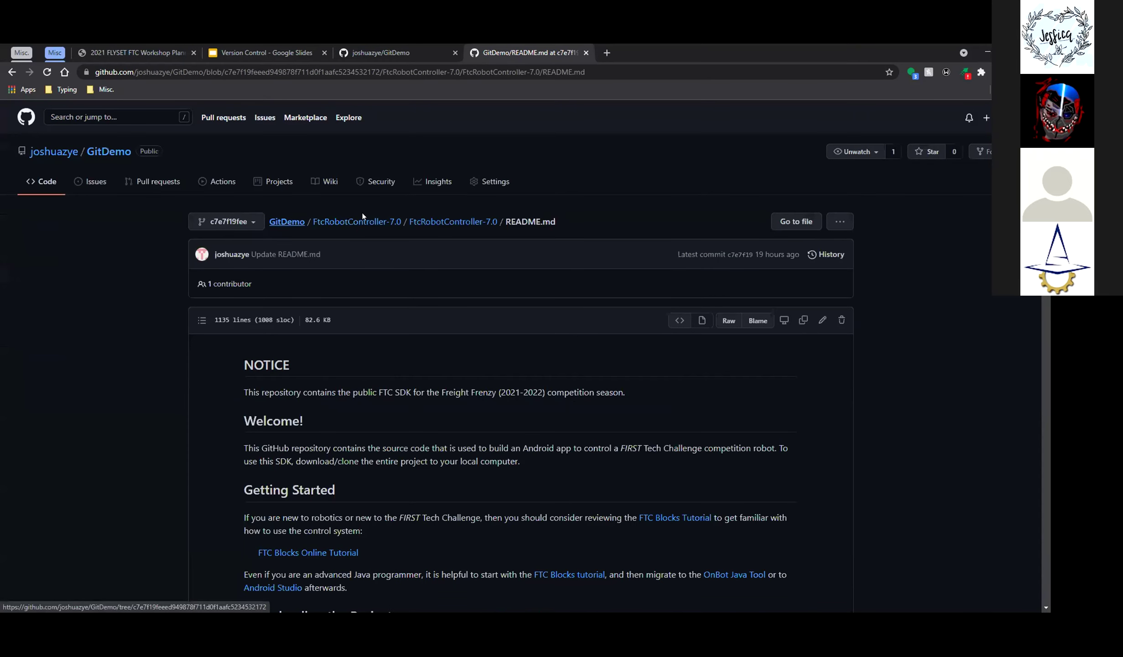